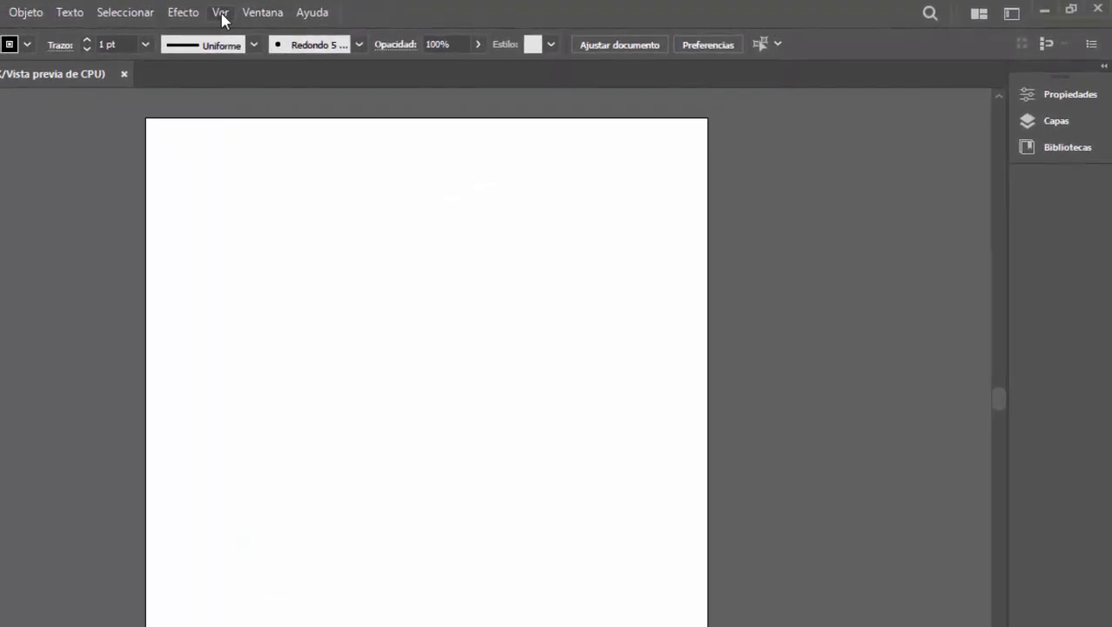
- Open the PANTONE+ CMYK Coated swatch library and move its panel off the page centre
{"action": "left_click", "coordinate": [251, 14]}
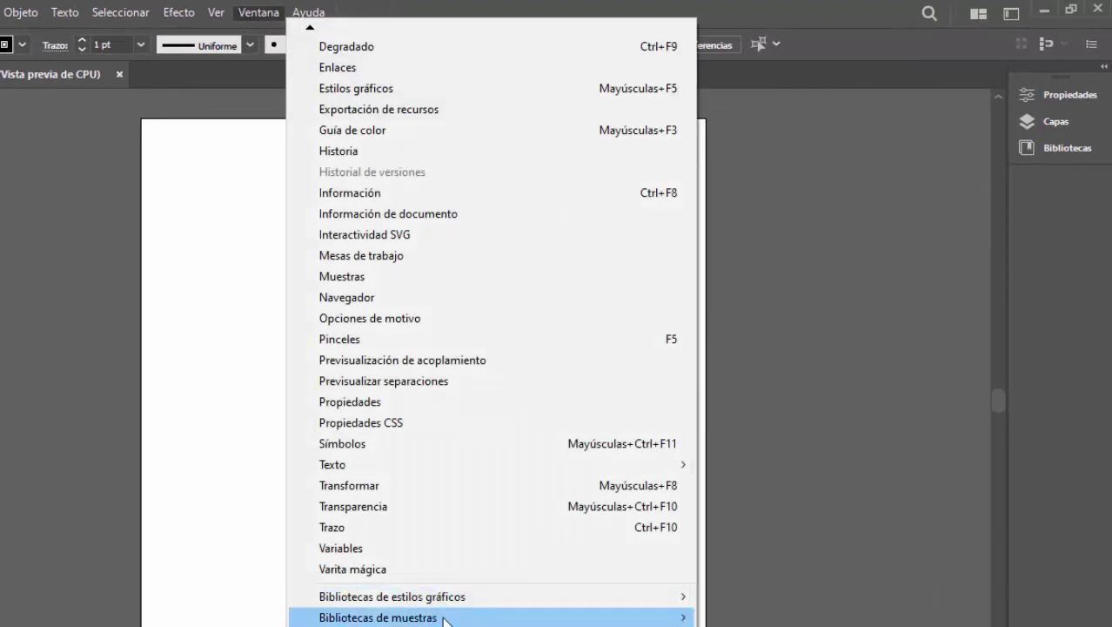
{"action": "mouse_move", "coordinate": [378, 617]}
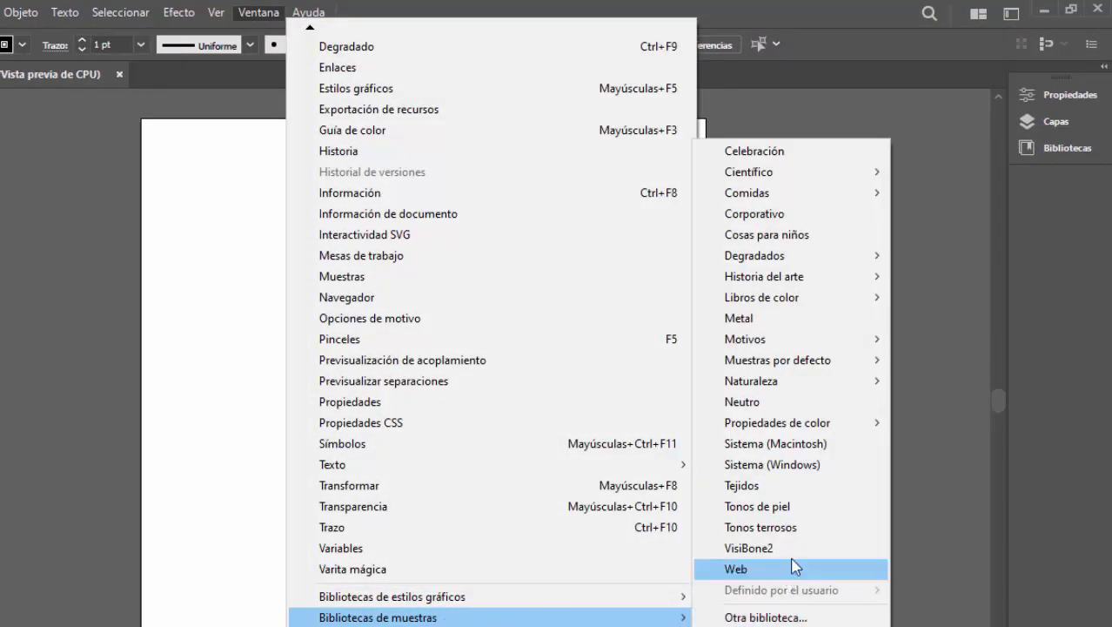
{"action": "mouse_move", "coordinate": [761, 296]}
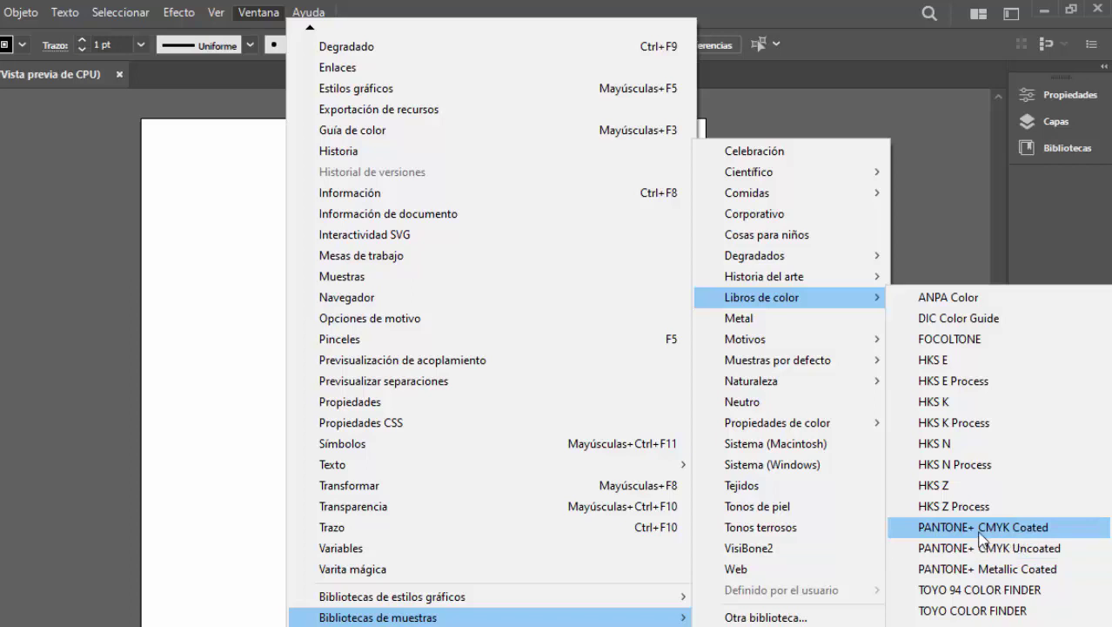
{"action": "left_click", "coordinate": [1007, 529]}
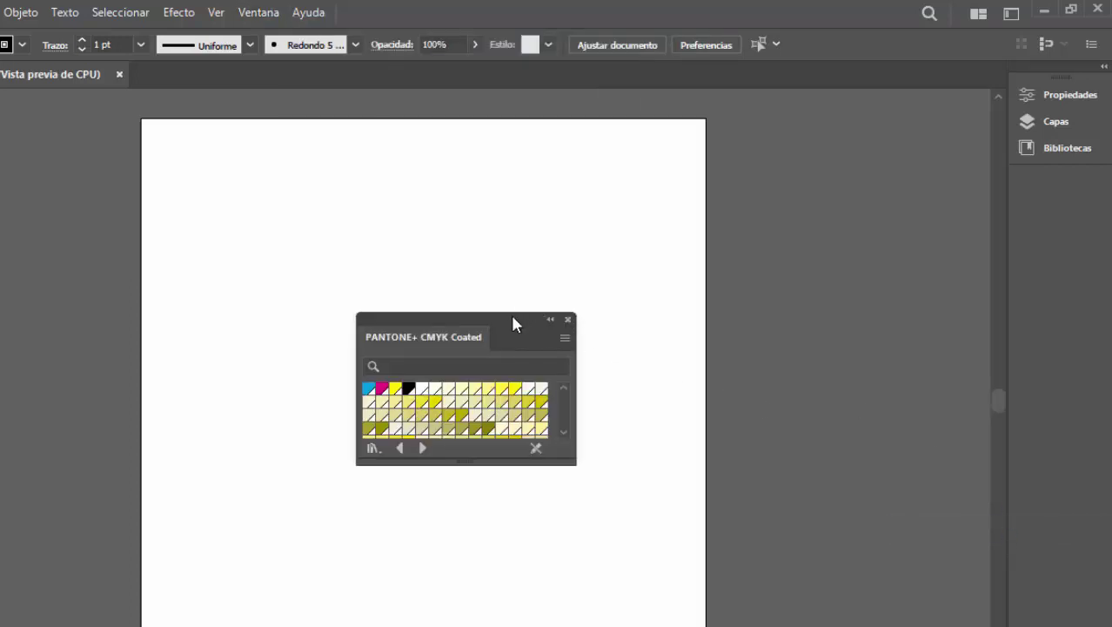
{"action": "left_click_drag", "start_coordinate": [512, 315], "coordinate": [758, 272]}
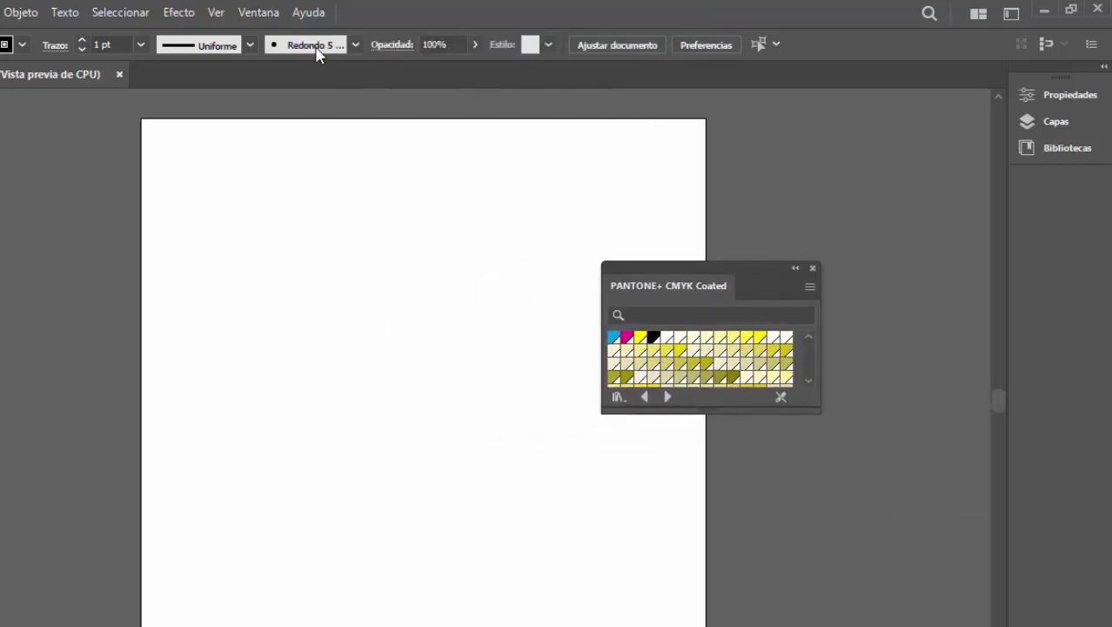
- Open the Muestras swatches panel, float the Pantone library lower, and make Muestras taller
{"action": "left_click", "coordinate": [272, 14]}
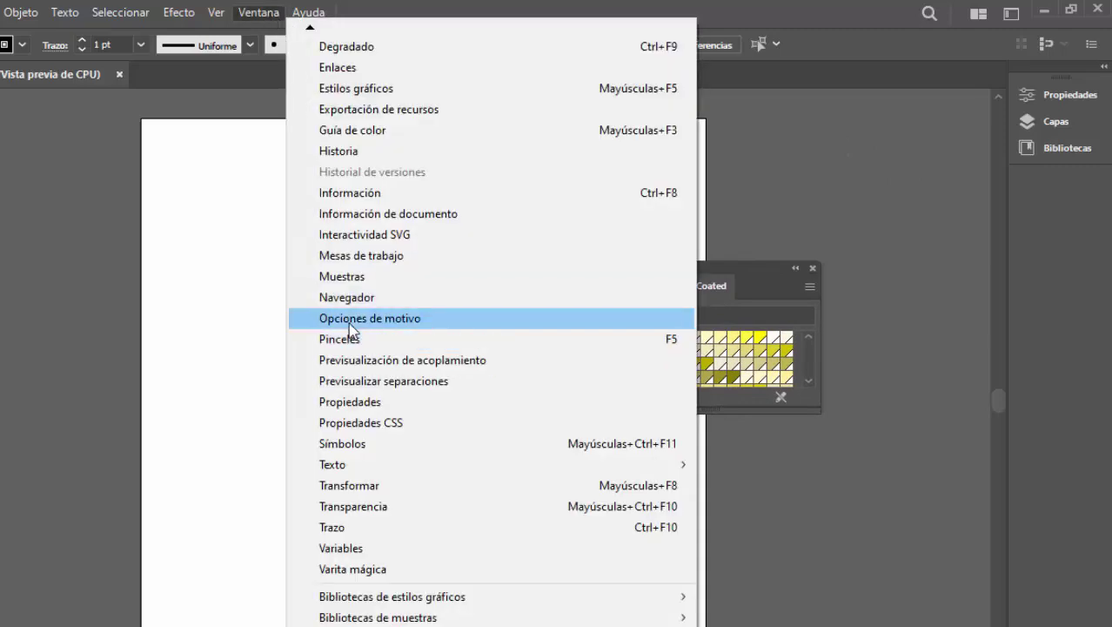
{"action": "left_click", "coordinate": [355, 278]}
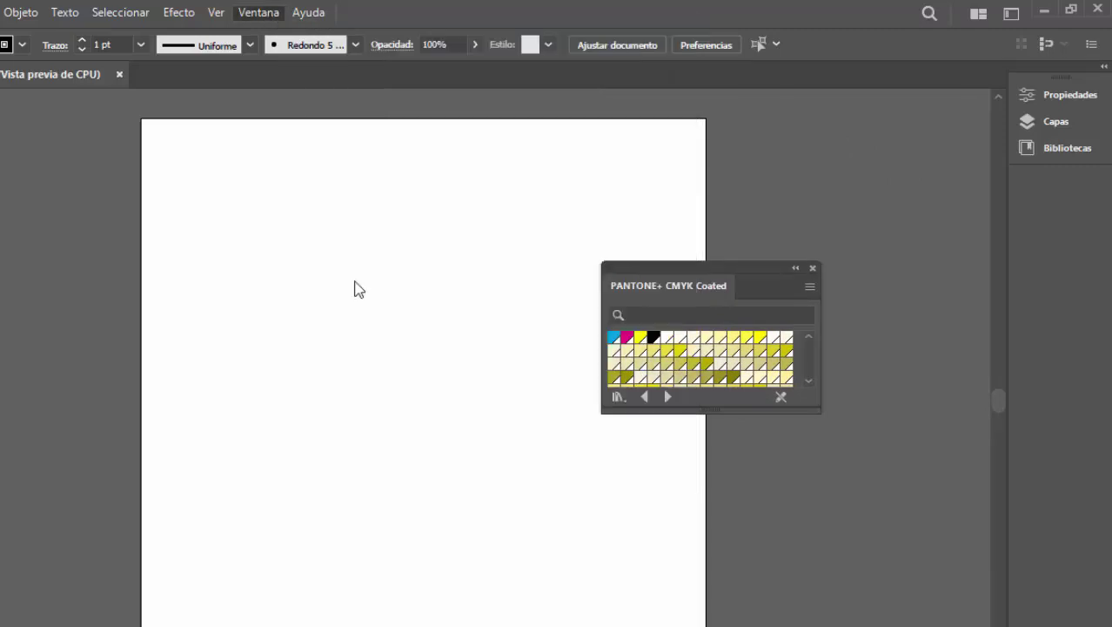
{"action": "left_click_drag", "start_coordinate": [762, 182], "coordinate": [727, 124]}
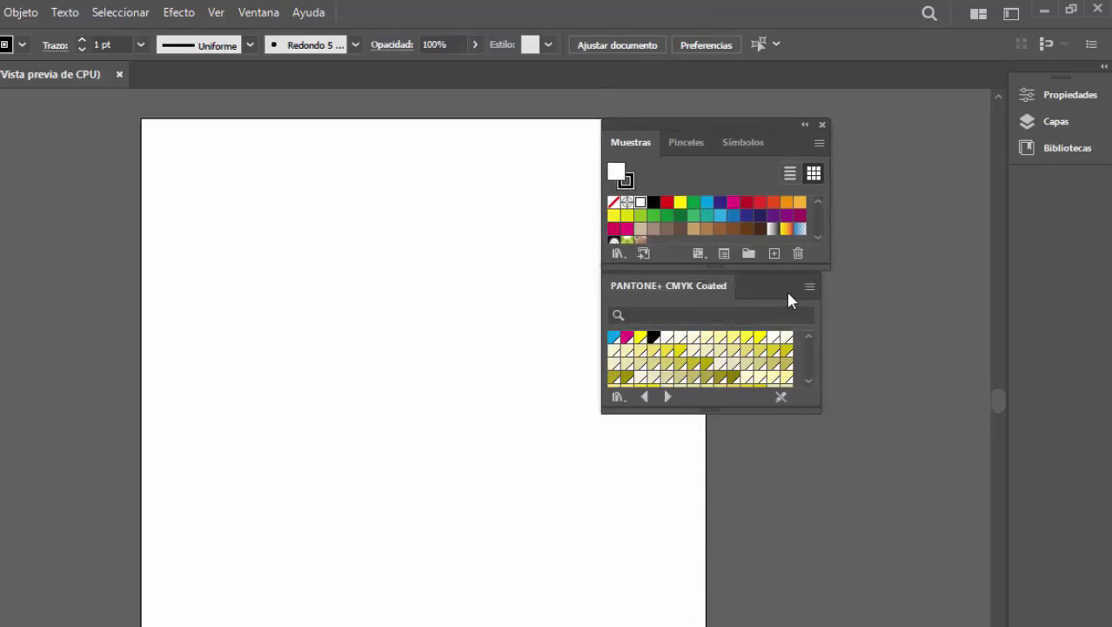
{"action": "mouse_move", "coordinate": [767, 287]}
{"action": "left_mouse_down"}
{"action": "mouse_move", "coordinate": [818, 459]}
{"action": "mouse_move", "coordinate": [806, 450]}
{"action": "left_mouse_up"}
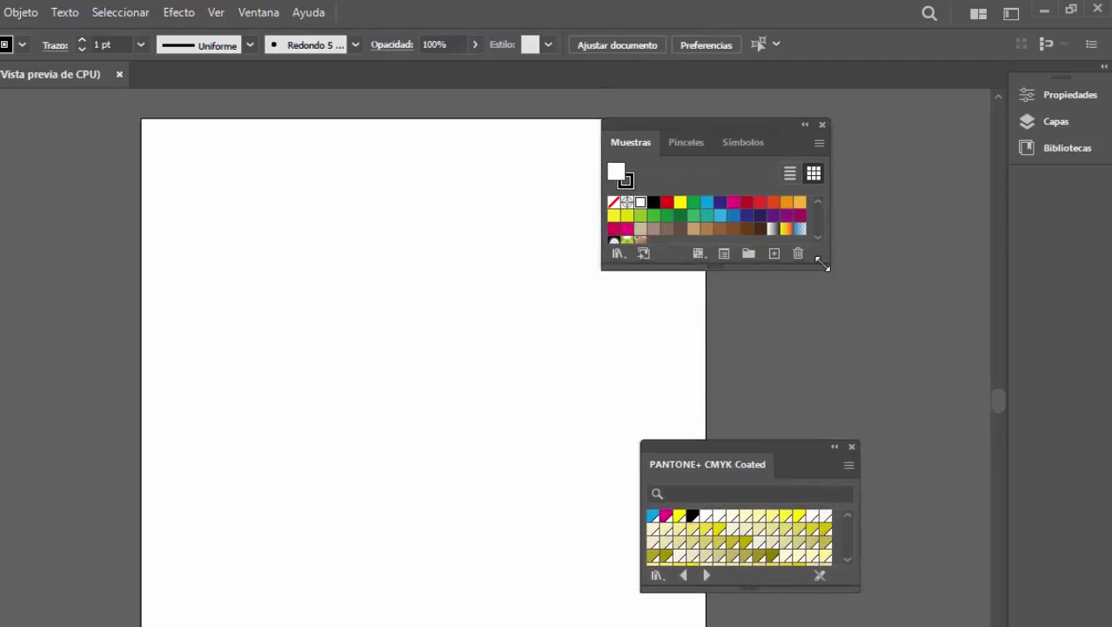
{"action": "mouse_move", "coordinate": [822, 263]}
{"action": "left_mouse_down"}
{"action": "mouse_move", "coordinate": [853, 380]}
{"action": "mouse_move", "coordinate": [829, 379]}
{"action": "left_mouse_up"}
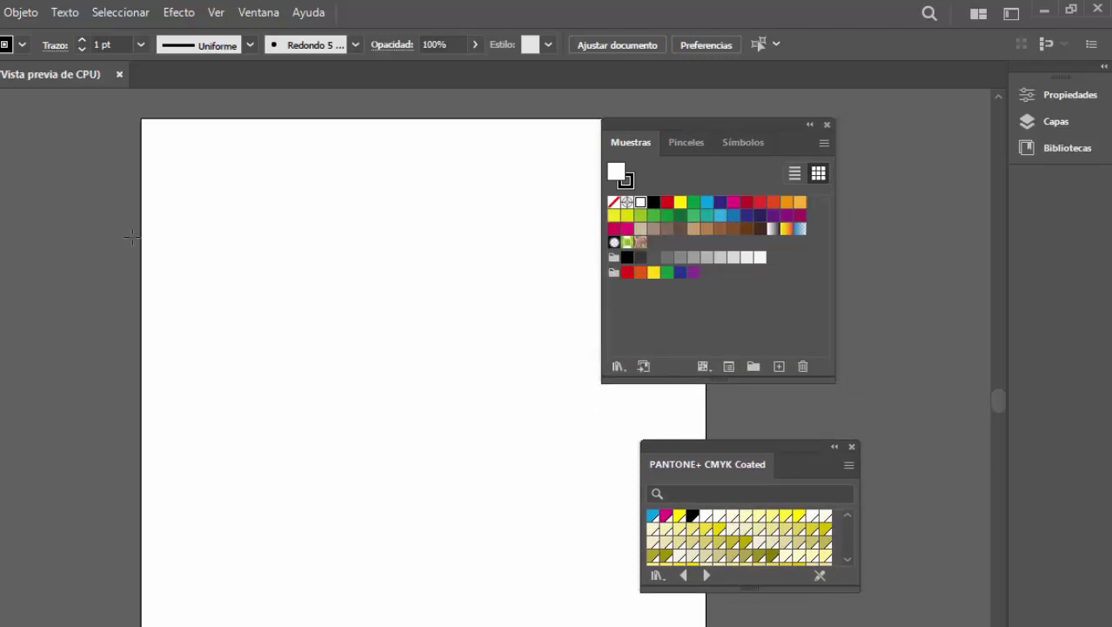
- Draw a circle at the page's top left and fill it with a yellow PANTONE+ CMYK Coated swatch
{"action": "mouse_move", "coordinate": [231, 192]}
{"action": "left_mouse_down"}
{"action": "mouse_move", "coordinate": [373, 364]}
{"action": "mouse_move", "coordinate": [394, 348]}
{"action": "left_mouse_up"}
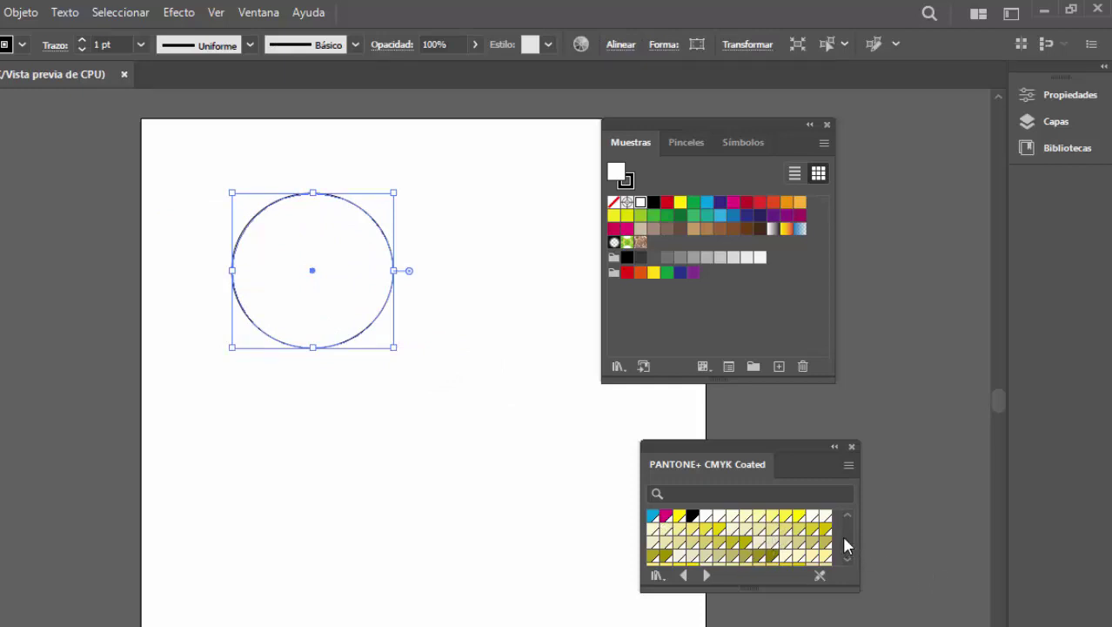
{"action": "left_click", "coordinate": [847, 558]}
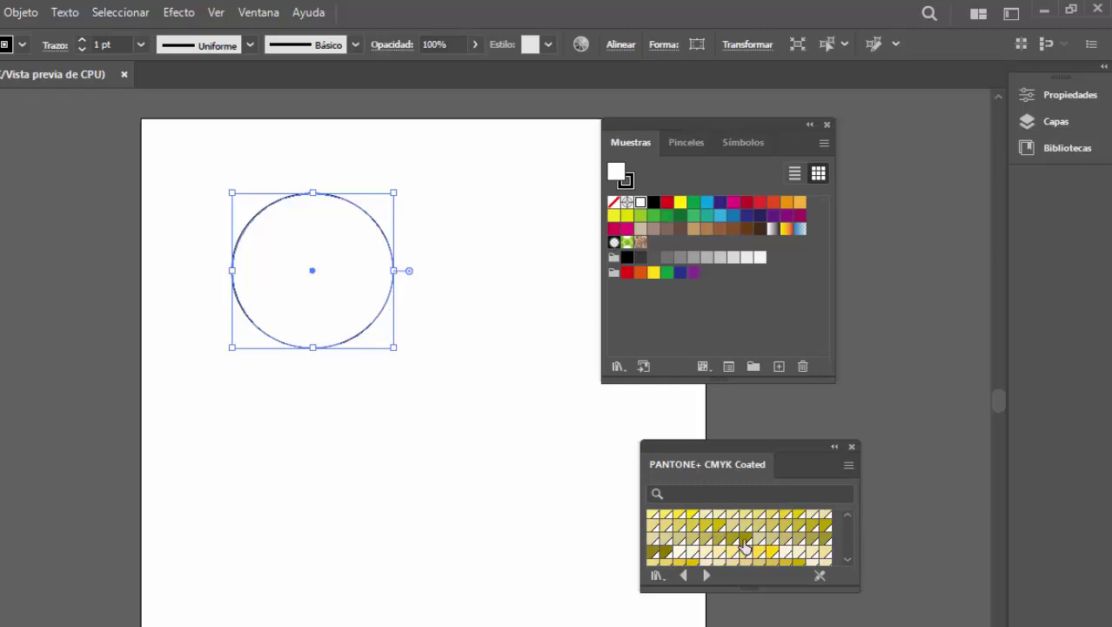
{"action": "left_click", "coordinate": [746, 538]}
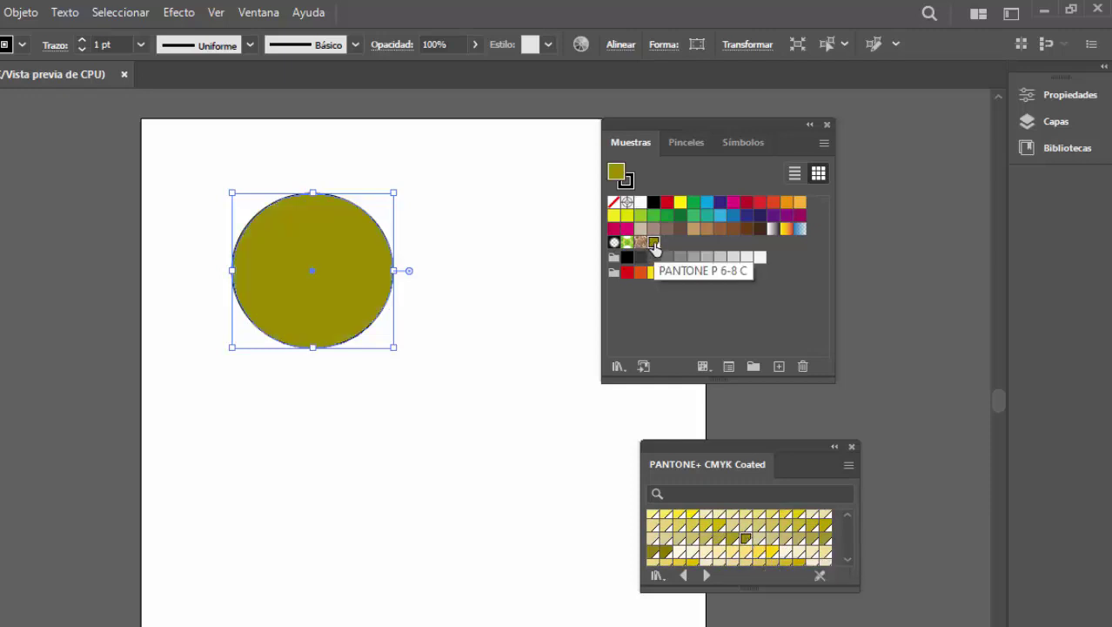
{"action": "left_click", "coordinate": [772, 552]}
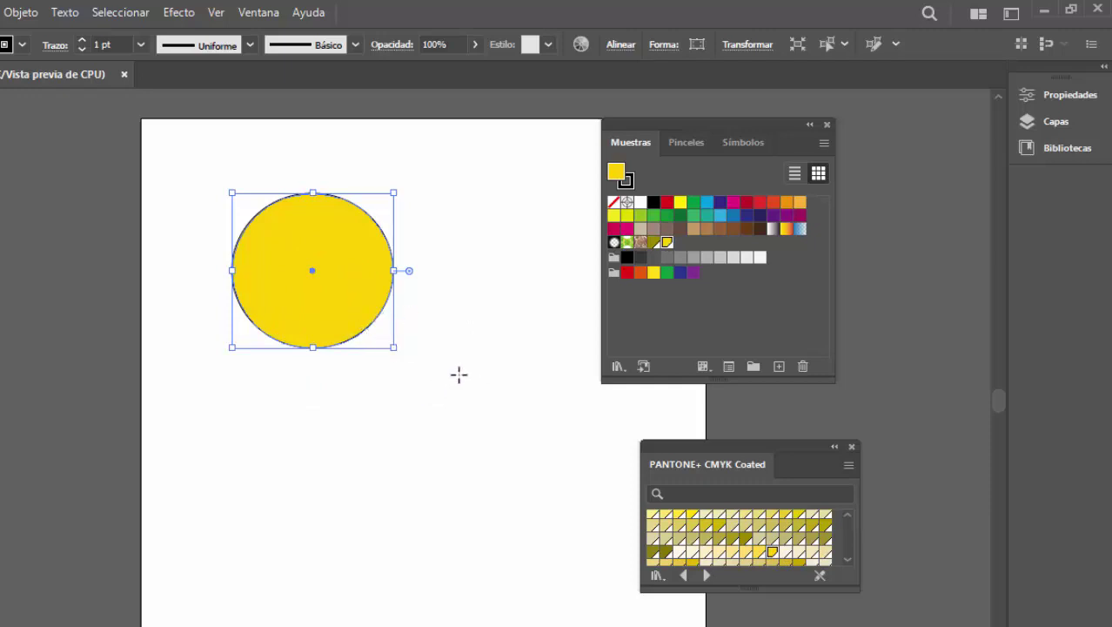
- Set the PANTONE P 7-8 C swatch's colour type to Tinta plana spot colour
{"action": "double_click", "coordinate": [667, 244]}
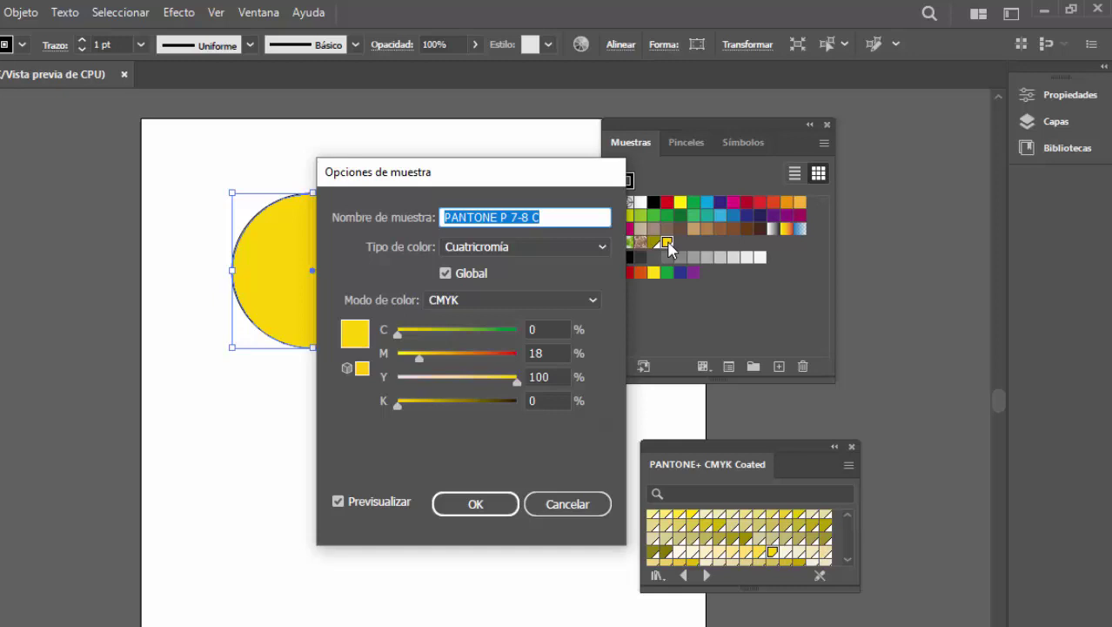
{"action": "left_click", "coordinate": [531, 251]}
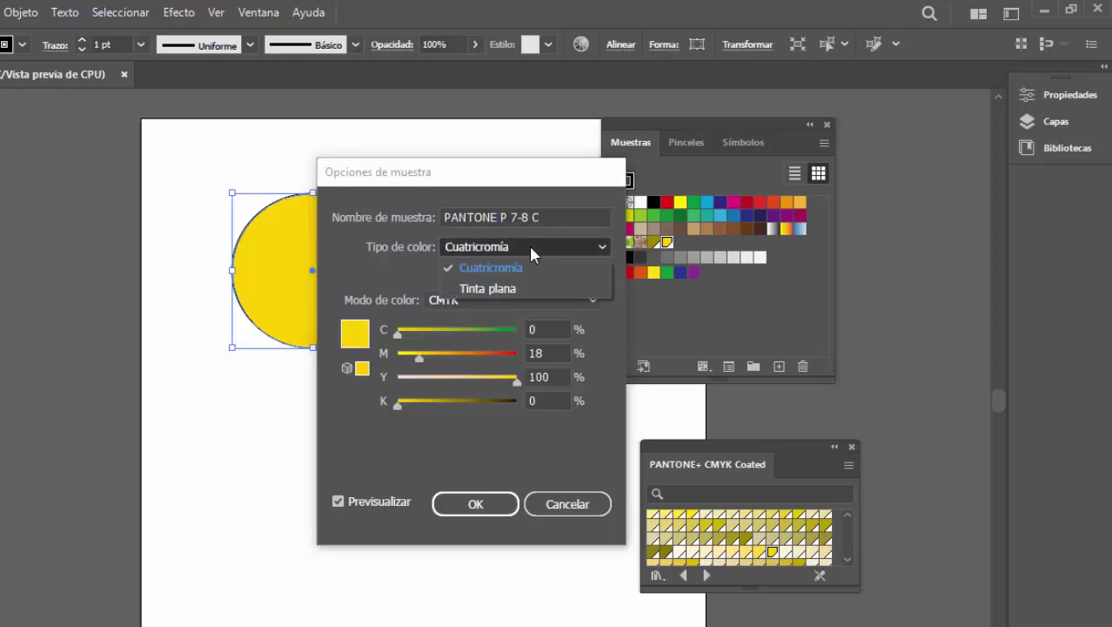
{"action": "left_click", "coordinate": [528, 285]}
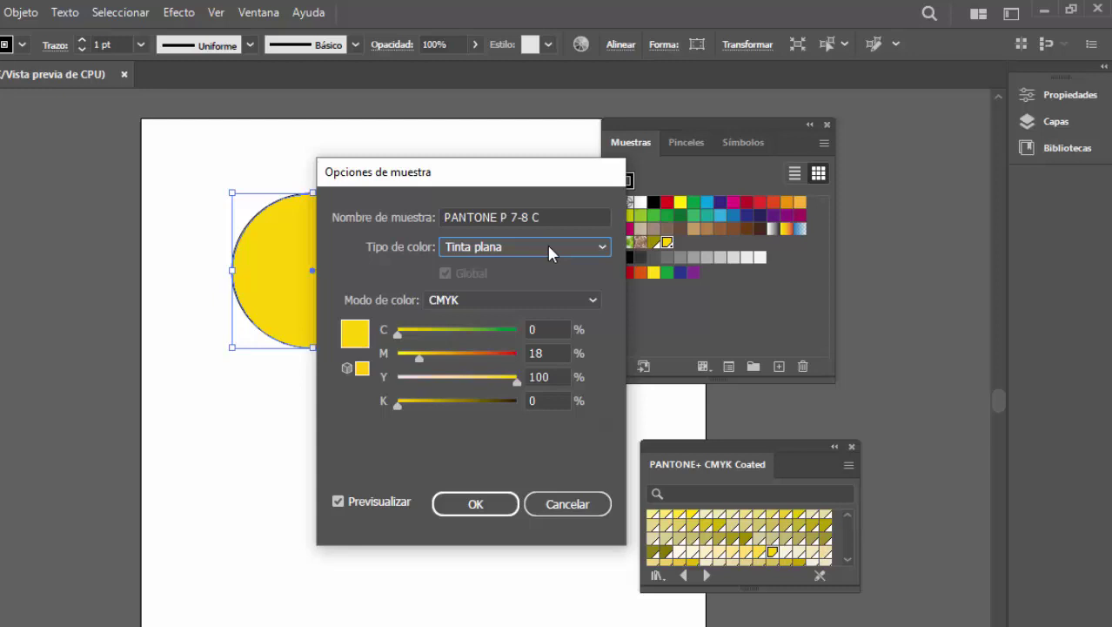
{"action": "left_click", "coordinate": [475, 503]}
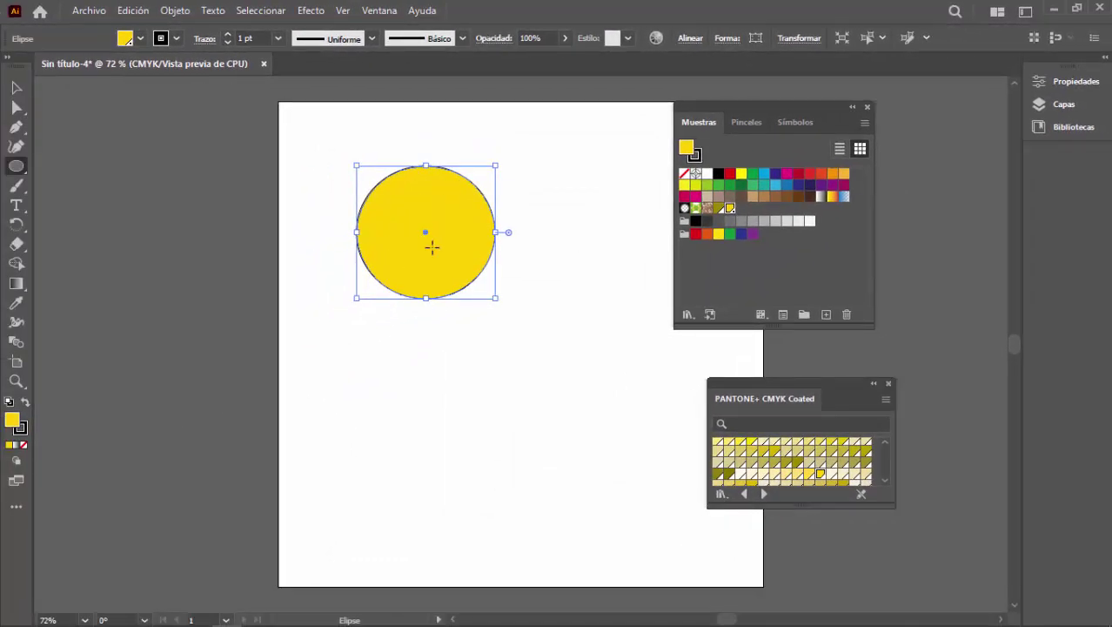
- Set the circle's stroke to None, leaving the PANTONE P 7-8 C fill at 100% tint
{"action": "left_click", "coordinate": [23, 440]}
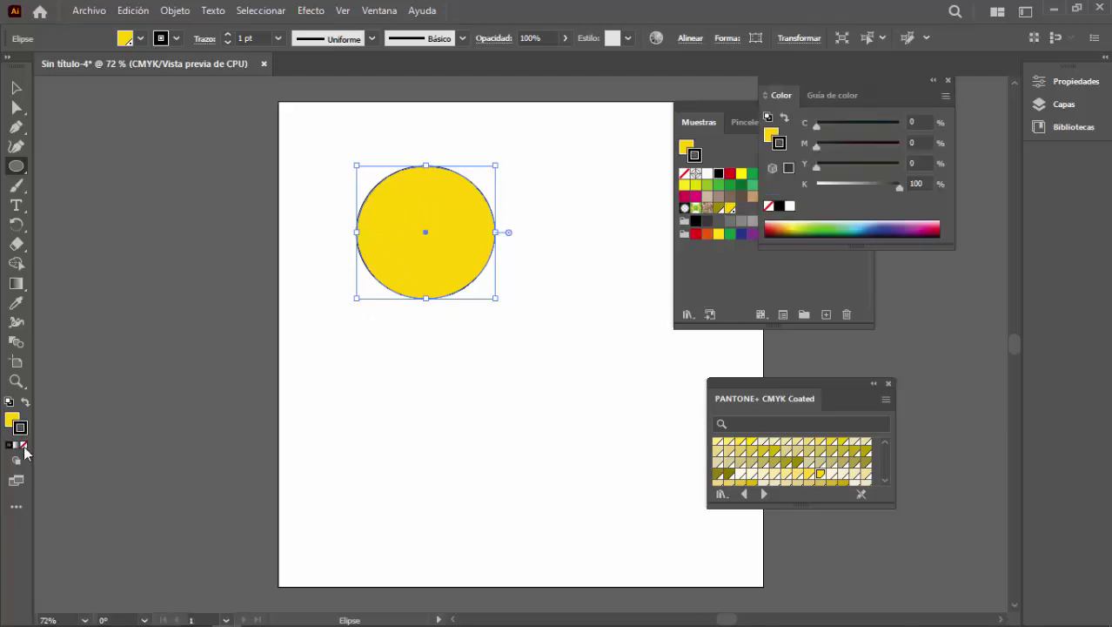
{"action": "left_click", "coordinate": [24, 446]}
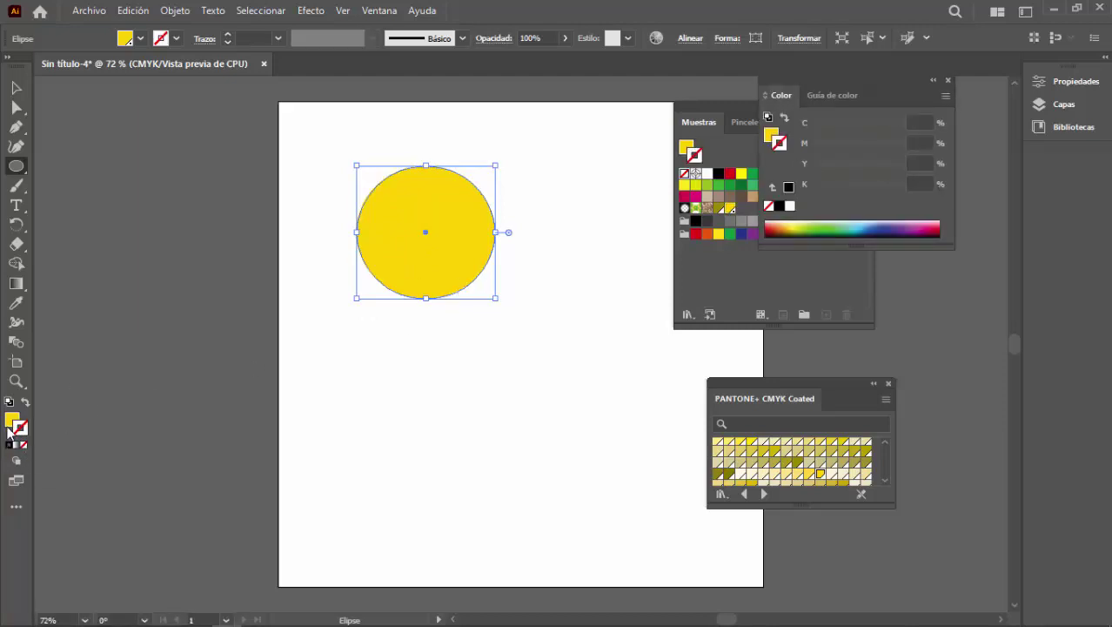
{"action": "left_click", "coordinate": [12, 424]}
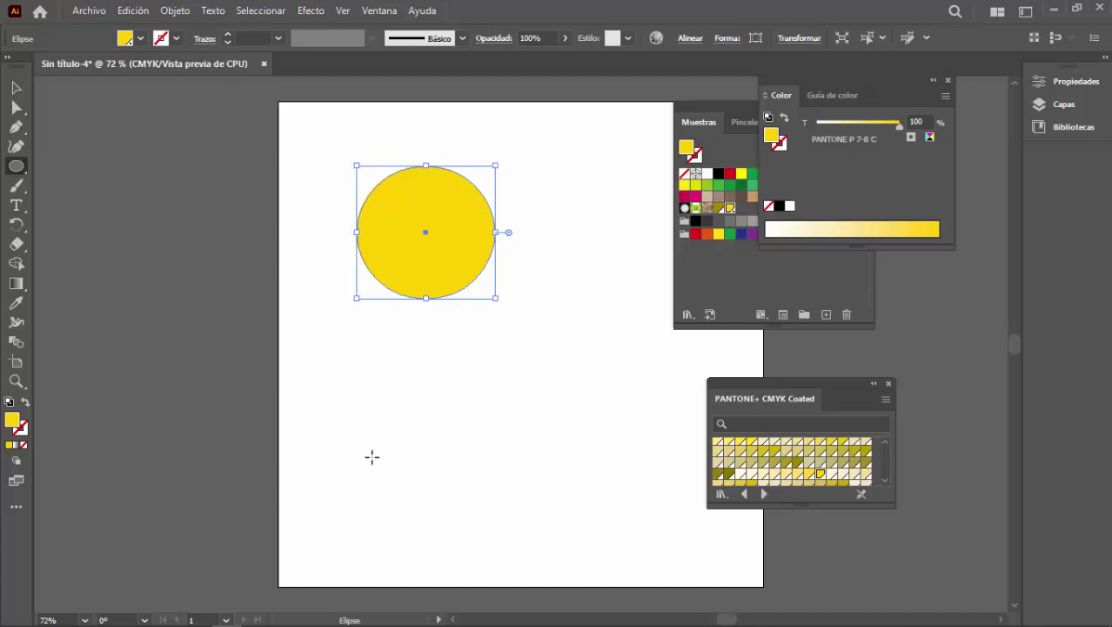
- Save the artwork as Adobe PDF with Salida colour conversion set to Sin conversión
{"action": "left_click", "coordinate": [88, 10]}
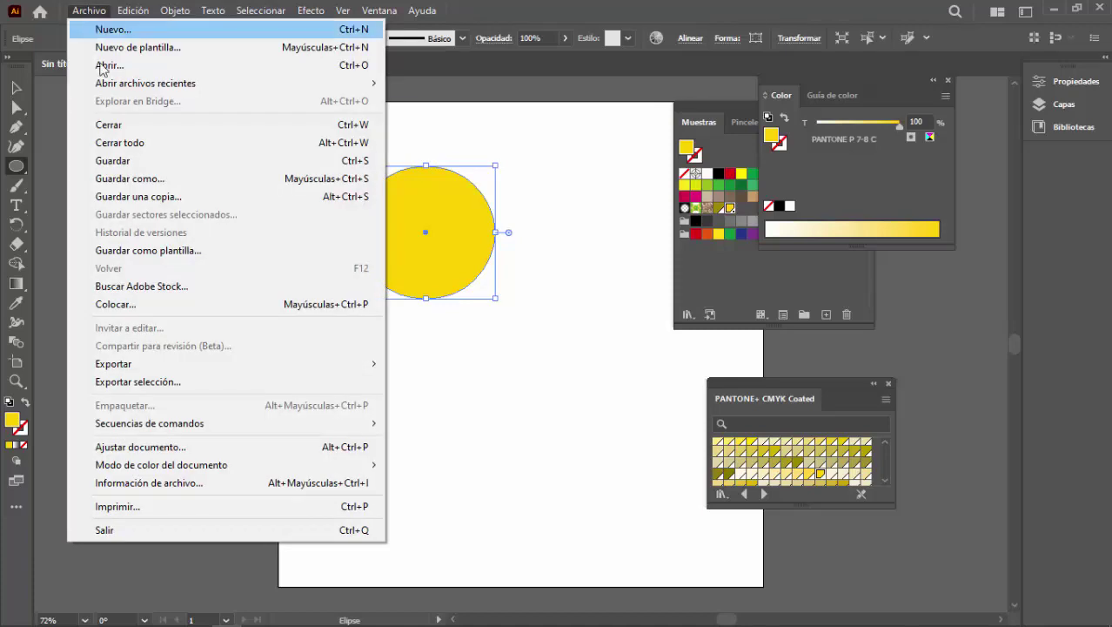
{"action": "left_click", "coordinate": [130, 178]}
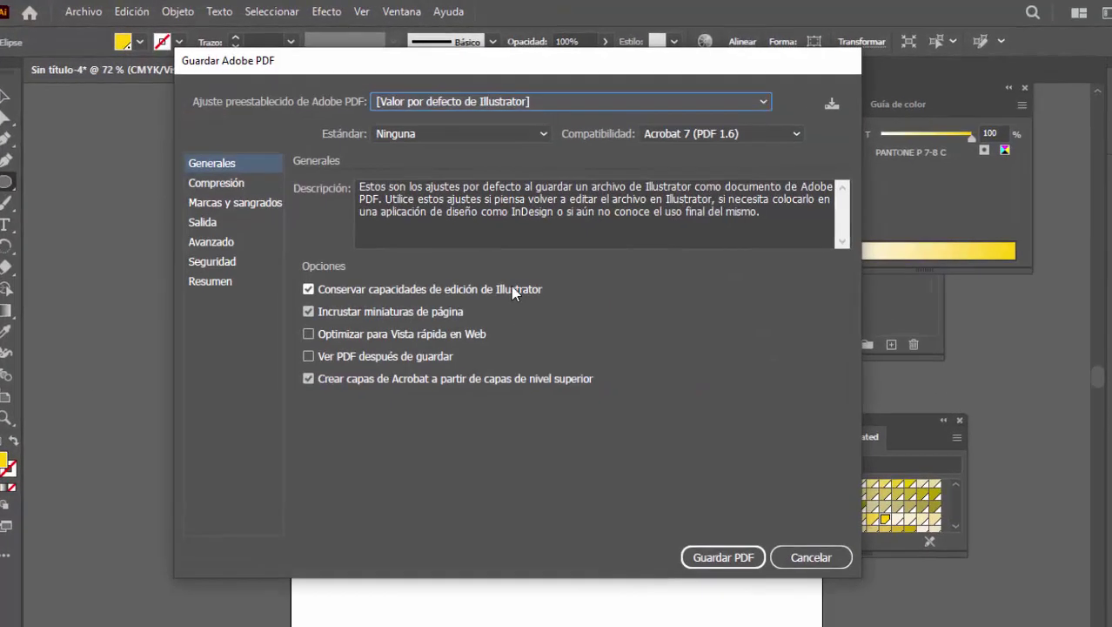
{"action": "left_click", "coordinate": [211, 235]}
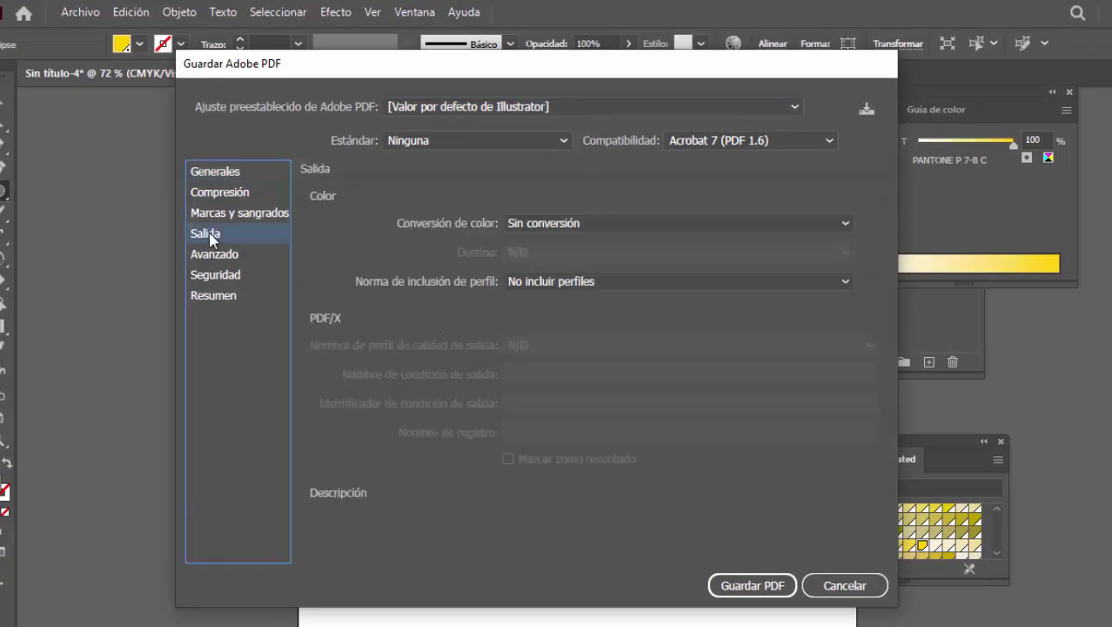
{"action": "mouse_move", "coordinate": [447, 224]}
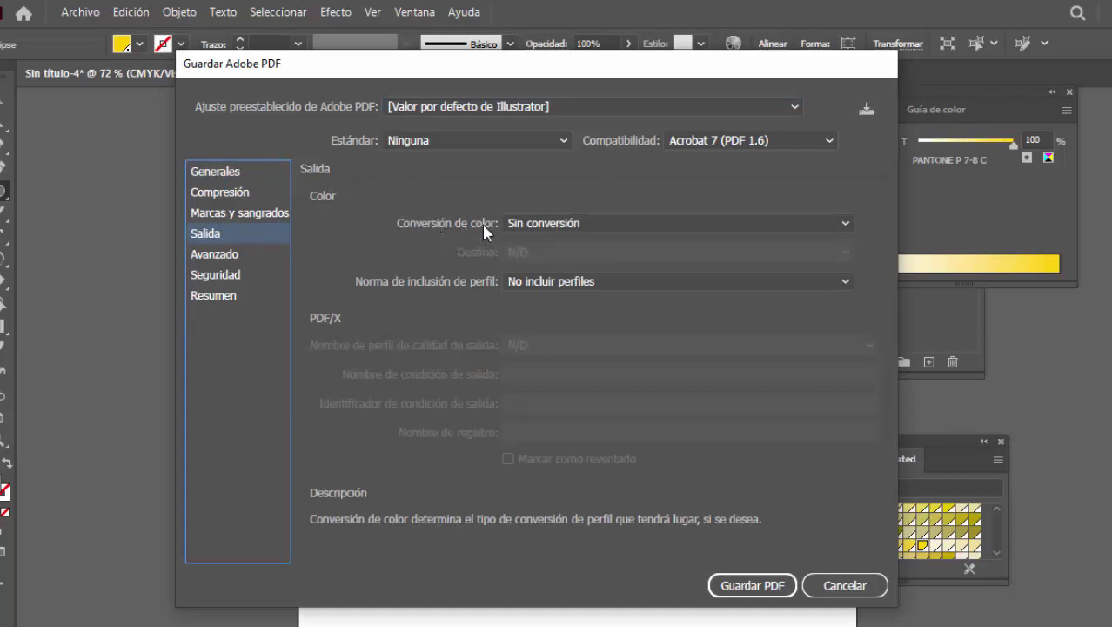
{"action": "left_click", "coordinate": [549, 224]}
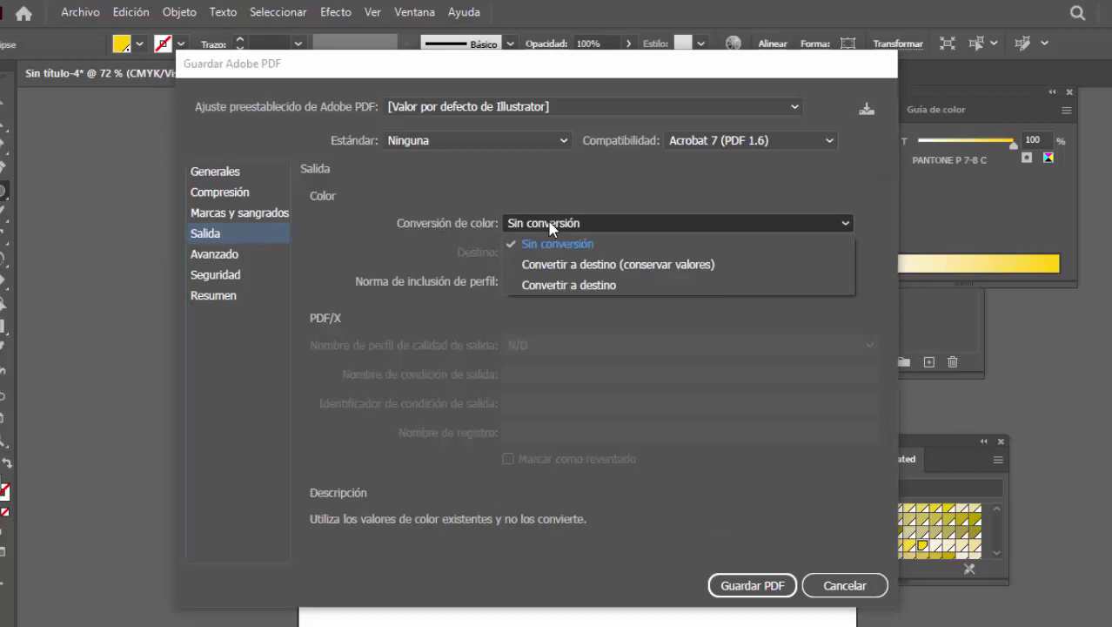